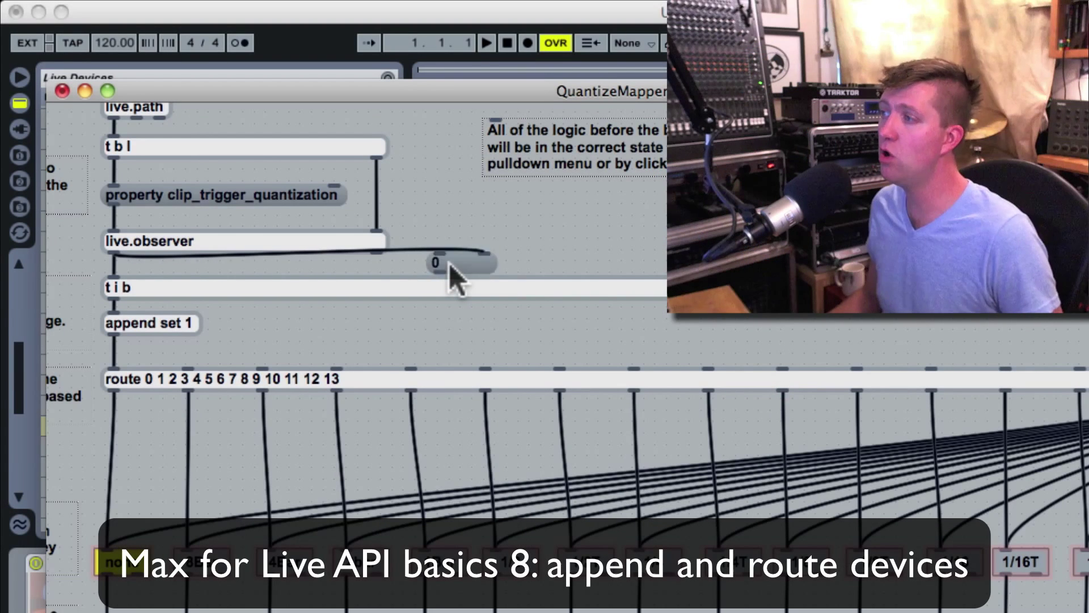
- Delete the leftover 0 number box under live.observer and nudge 'append set 1' slightly lower
{"action": "left_click", "coordinate": [449, 263]}
{"action": "key", "text": "BackSpace"}
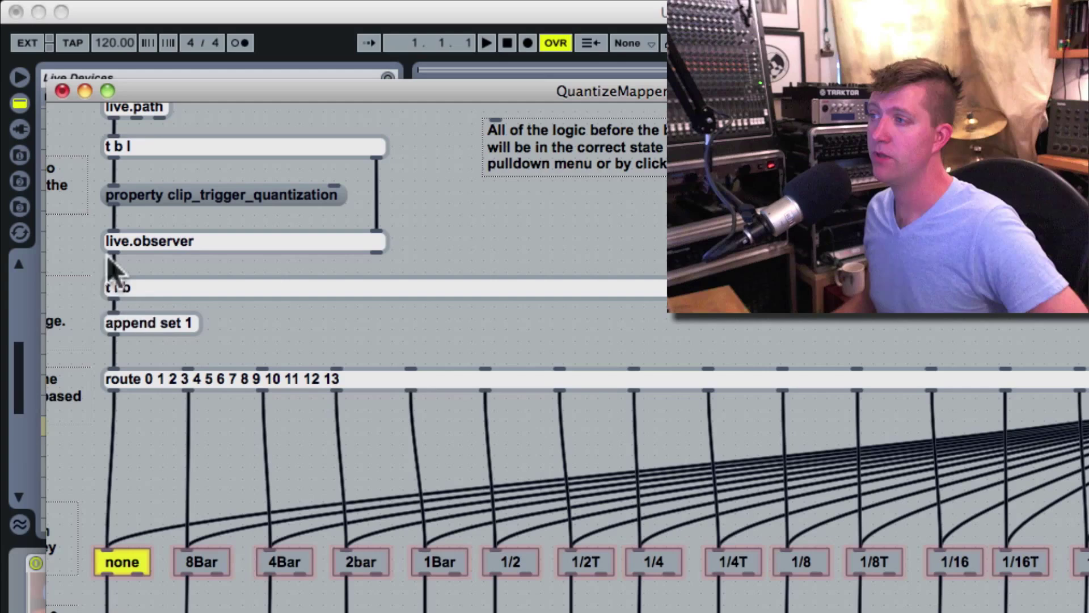
{"action": "left_click", "coordinate": [159, 289]}
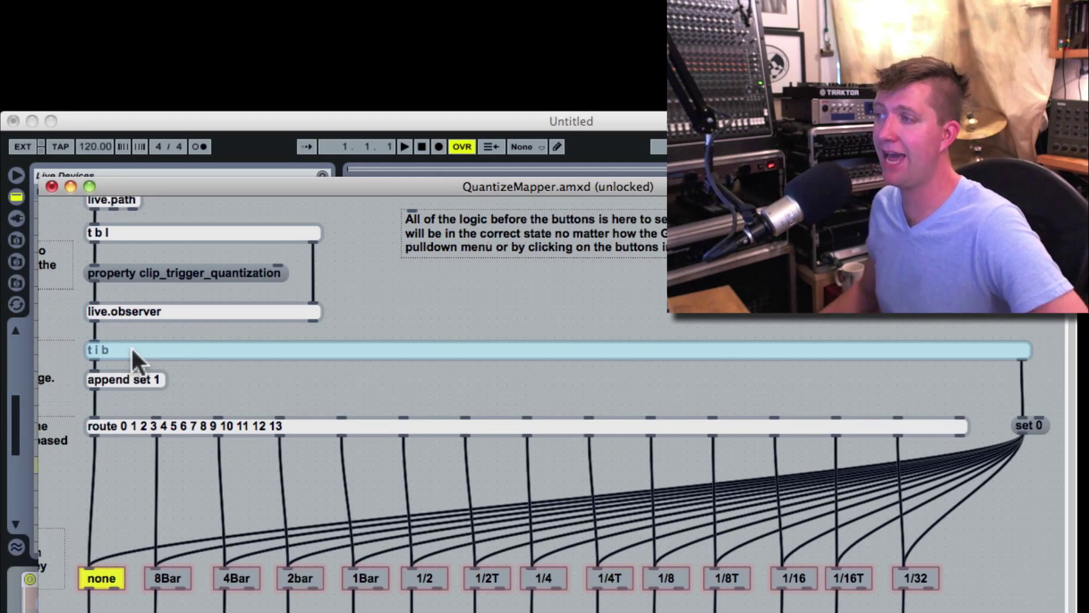
{"action": "left_click", "coordinate": [1026, 426]}
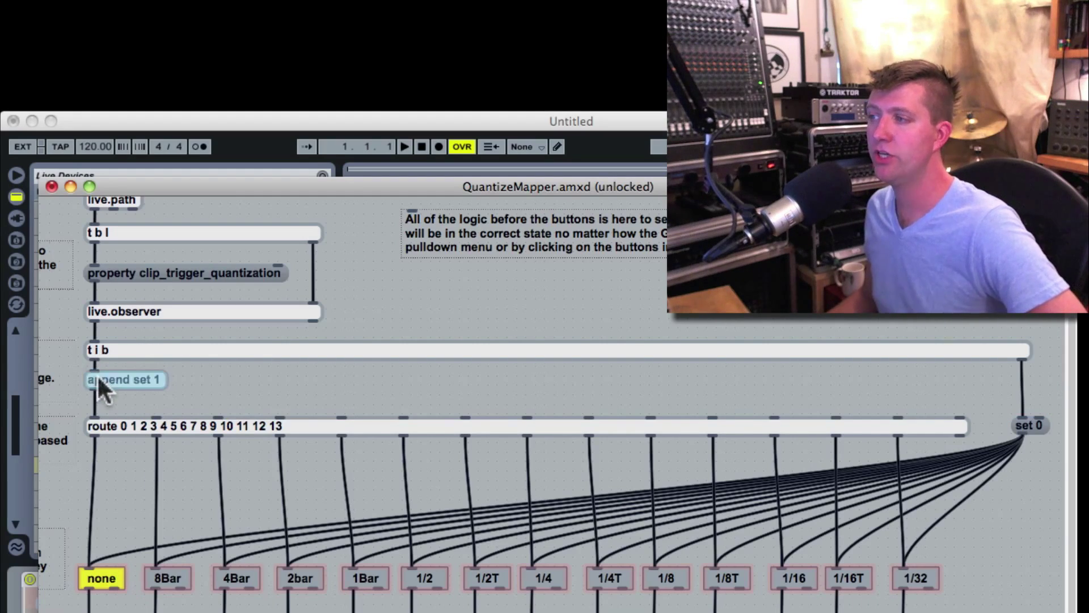
{"action": "left_click_drag", "start_coordinate": [97, 374], "coordinate": [97, 385]}
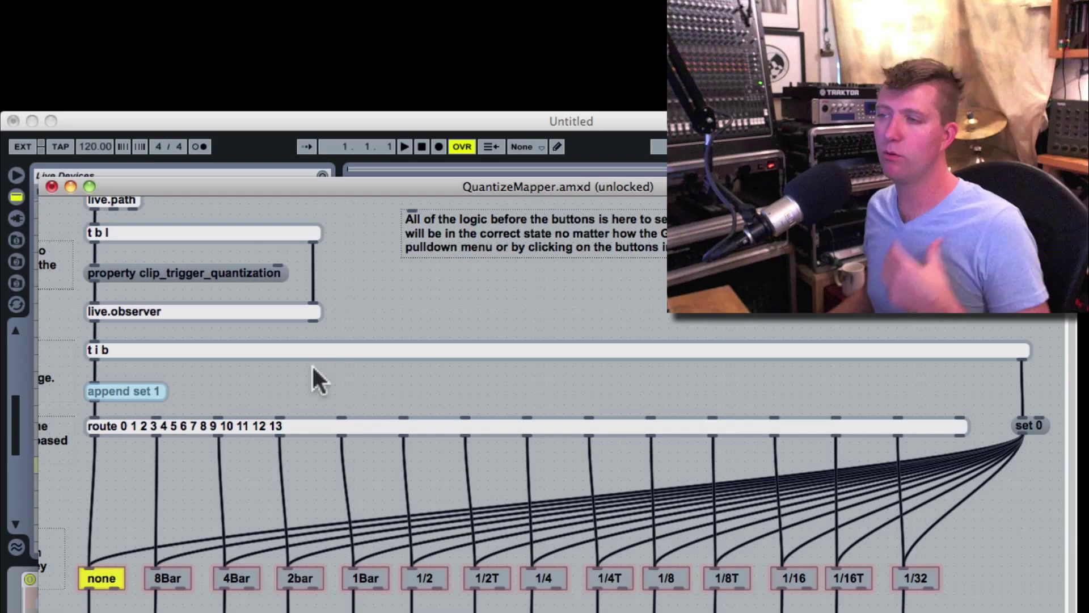
{"action": "double_click", "coordinate": [143, 399]}
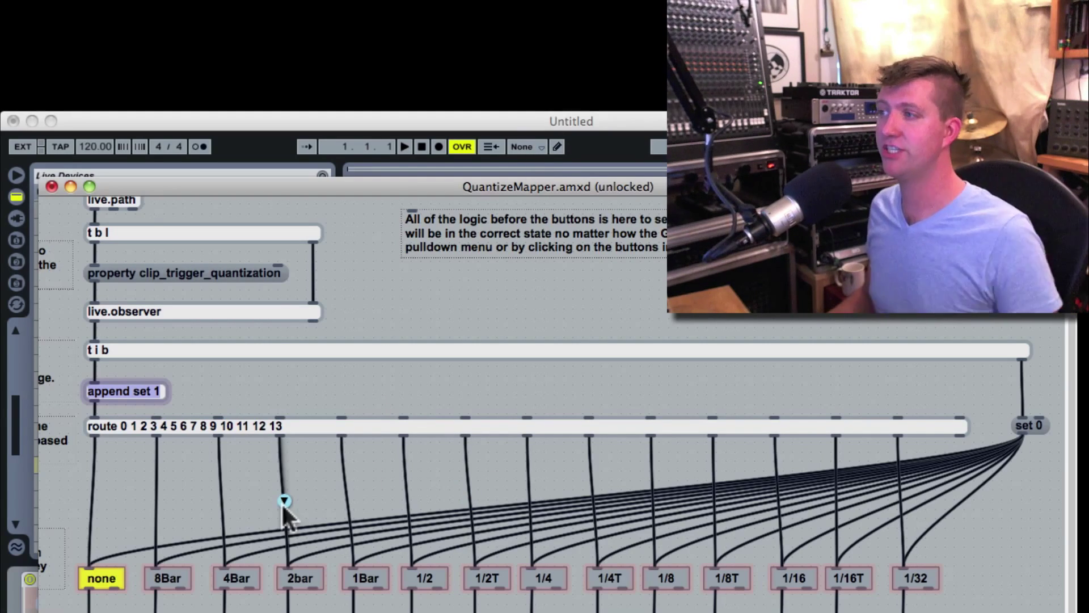
{"action": "left_click", "coordinate": [98, 572]}
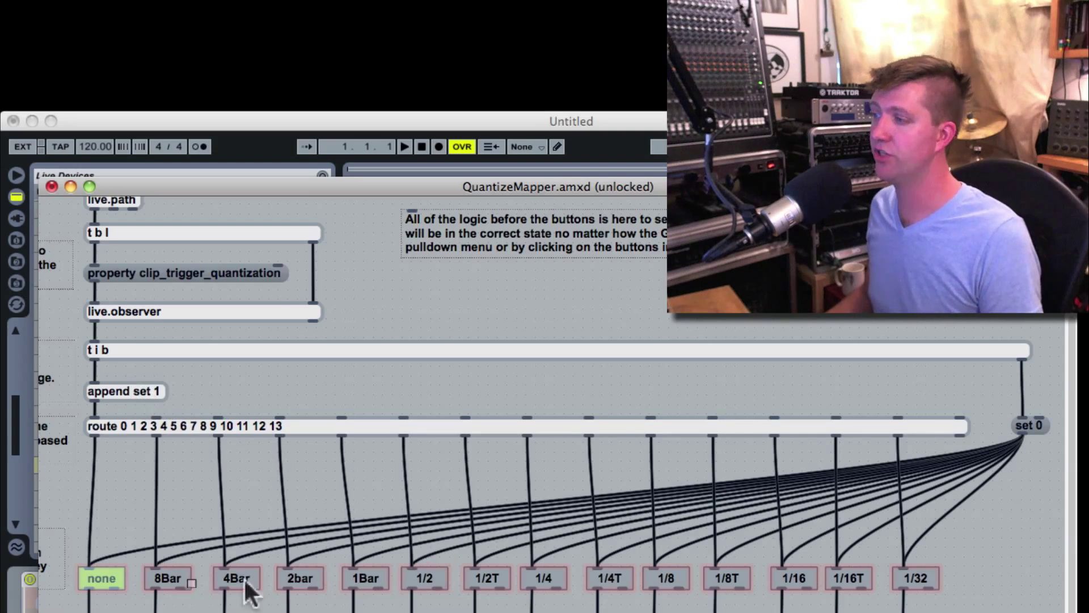
{"action": "left_click", "coordinate": [557, 421]}
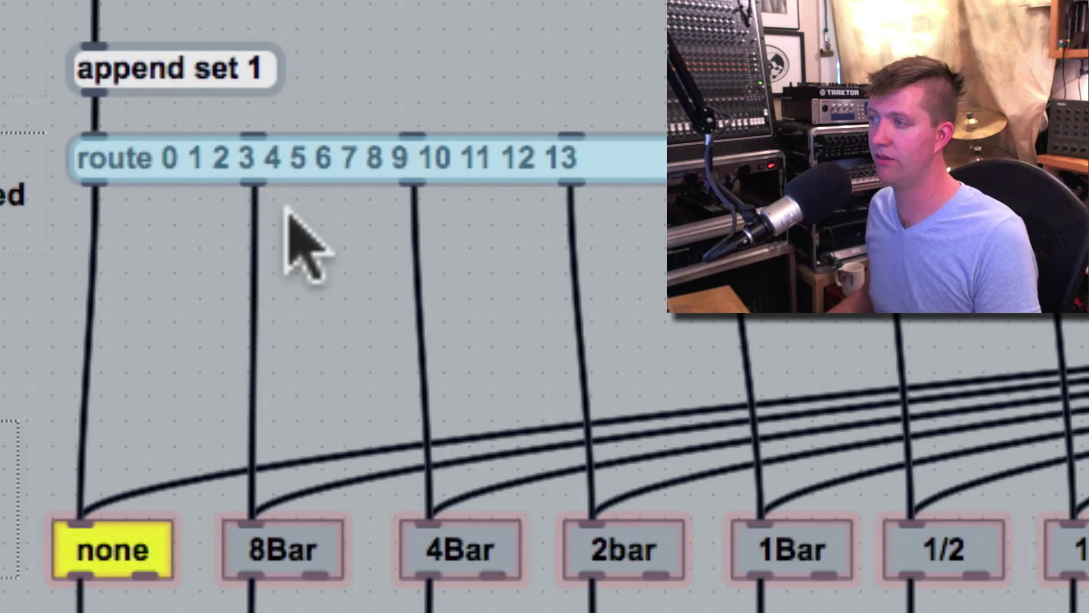
{"action": "left_click", "coordinate": [596, 64]}
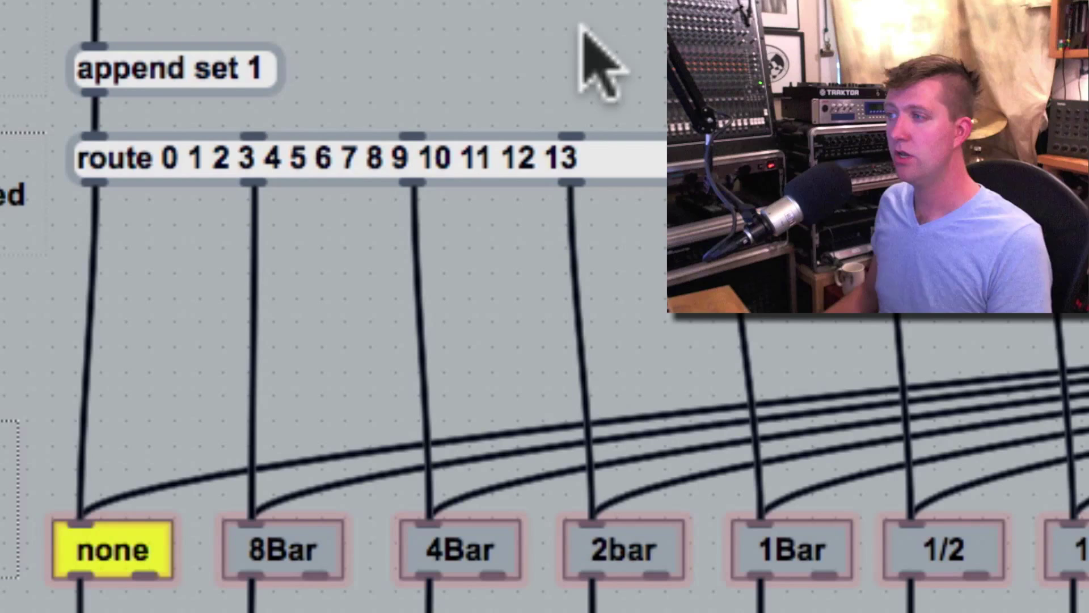
{"action": "left_click", "coordinate": [243, 66]}
{"action": "left_click", "coordinate": [586, 30]}
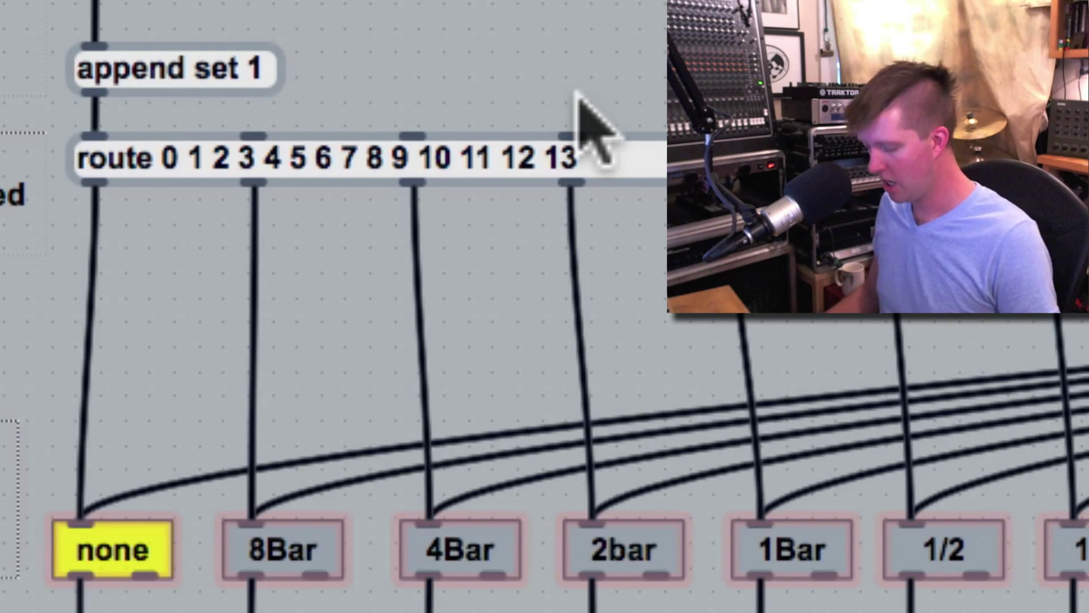
{"action": "type", "text": "n"}
{"action": "type", "text": "mode"}
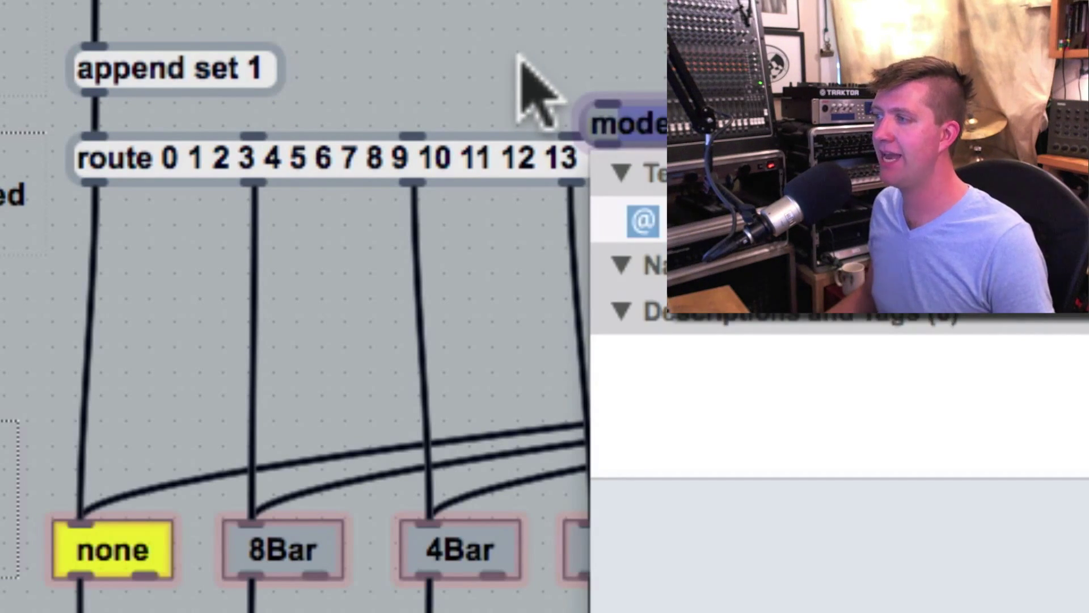
- Wire the t i b and append set 1 outputs into the two new message boxes
{"action": "key", "text": "BackSpace"}
{"action": "key", "text": "BackSpace"}
{"action": "key", "text": "BackSpace"}
{"action": "key", "text": "BackSpace"}
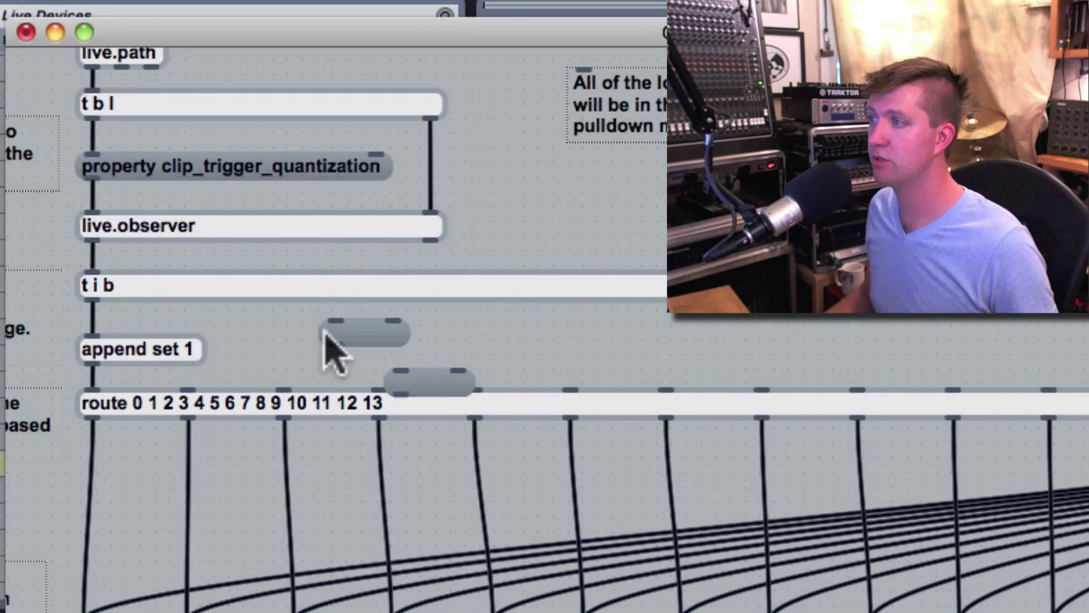
{"action": "mouse_move", "coordinate": [92, 289]}
{"action": "left_mouse_down"}
{"action": "mouse_move", "coordinate": [248, 328]}
{"action": "mouse_move", "coordinate": [336, 320]}
{"action": "left_mouse_up"}
{"action": "left_click_drag", "start_coordinate": [90, 363], "coordinate": [449, 382]}
- Reattach the t i b cord to its message box's right inlet and set global quantization to 1/2
{"action": "left_click", "coordinate": [284, 313]}
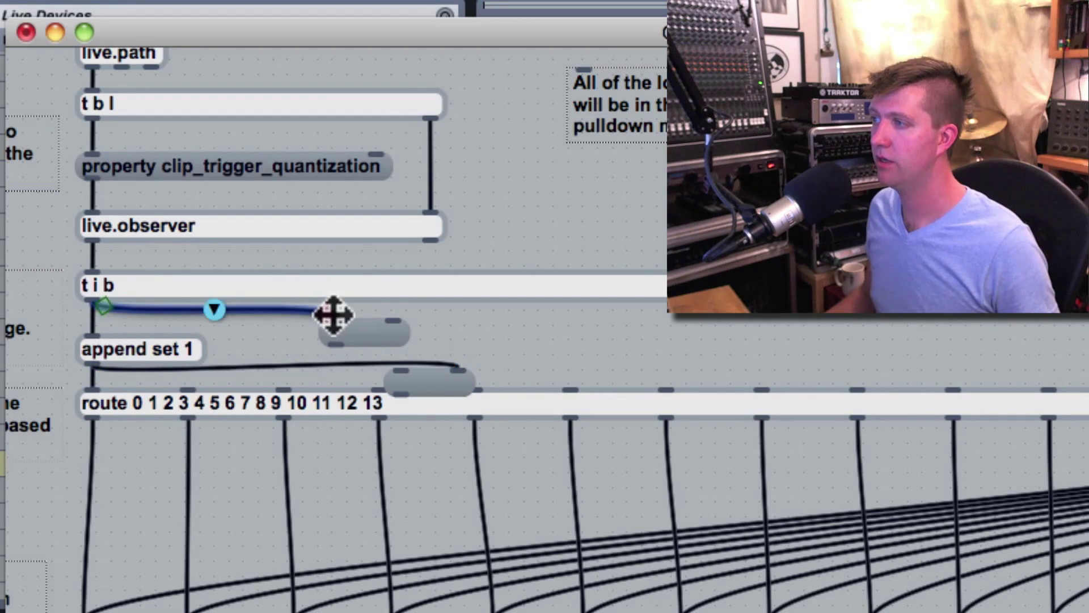
{"action": "left_click_drag", "start_coordinate": [328, 313], "coordinate": [434, 333]}
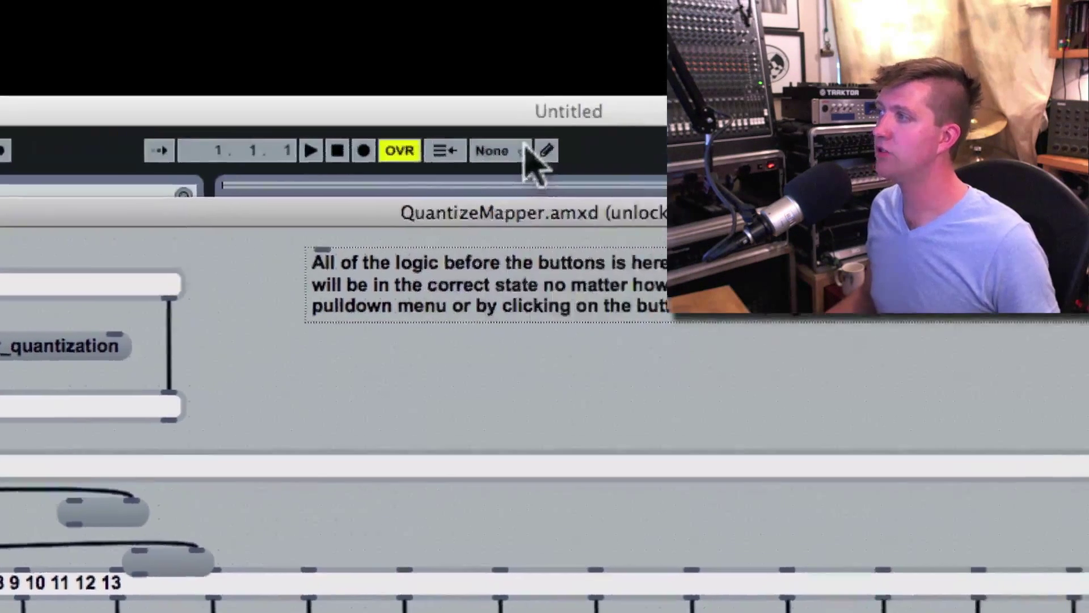
{"action": "left_click", "coordinate": [521, 162]}
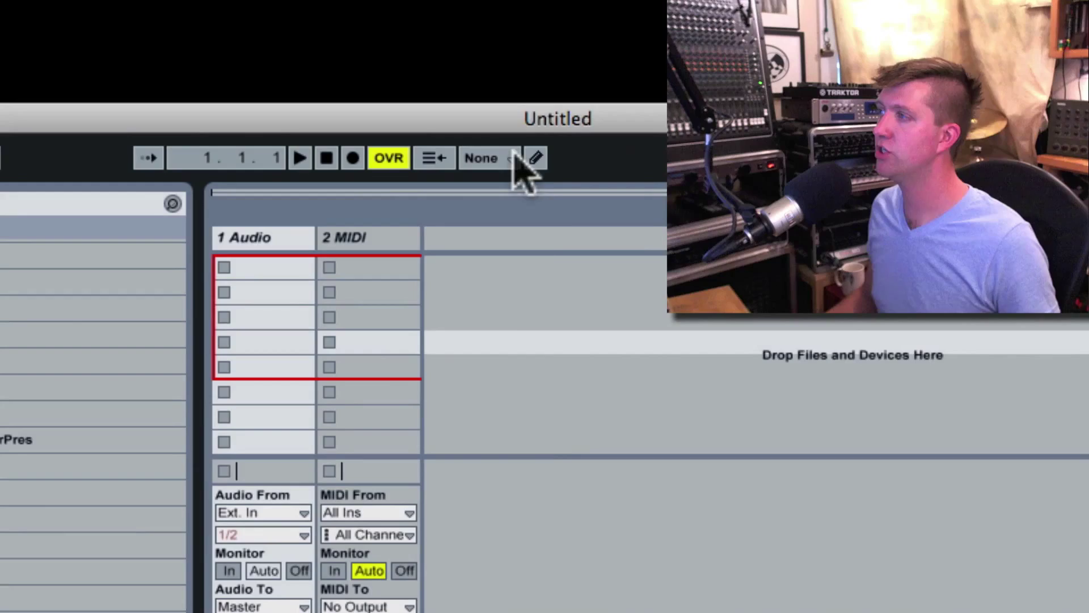
{"action": "left_click", "coordinate": [512, 307]}
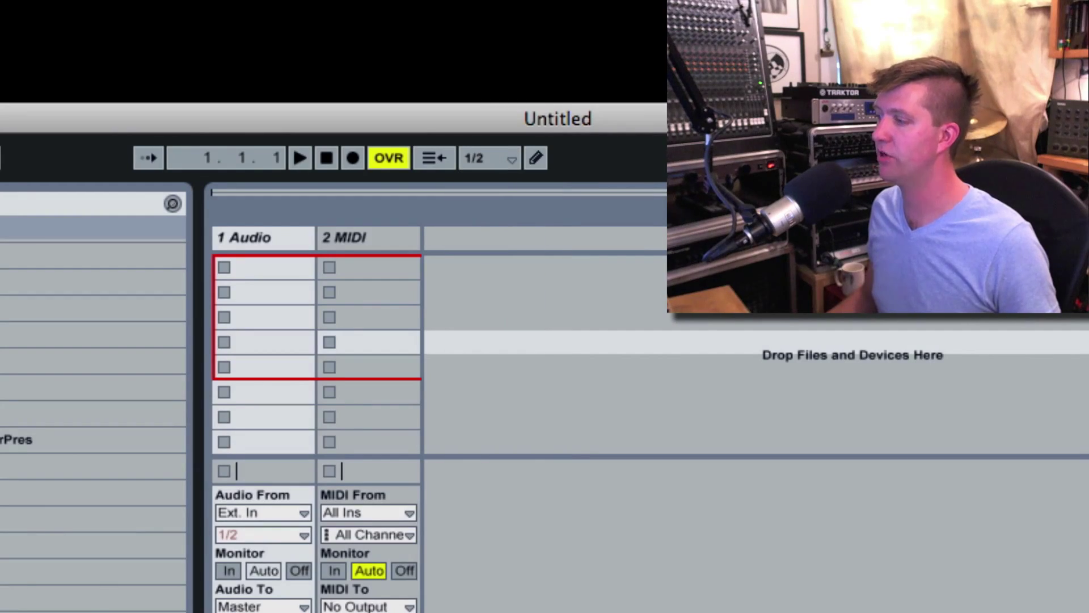
{"action": "scroll", "coordinate": [404, 428], "scroll_direction": "left", "scroll_amount": 5}
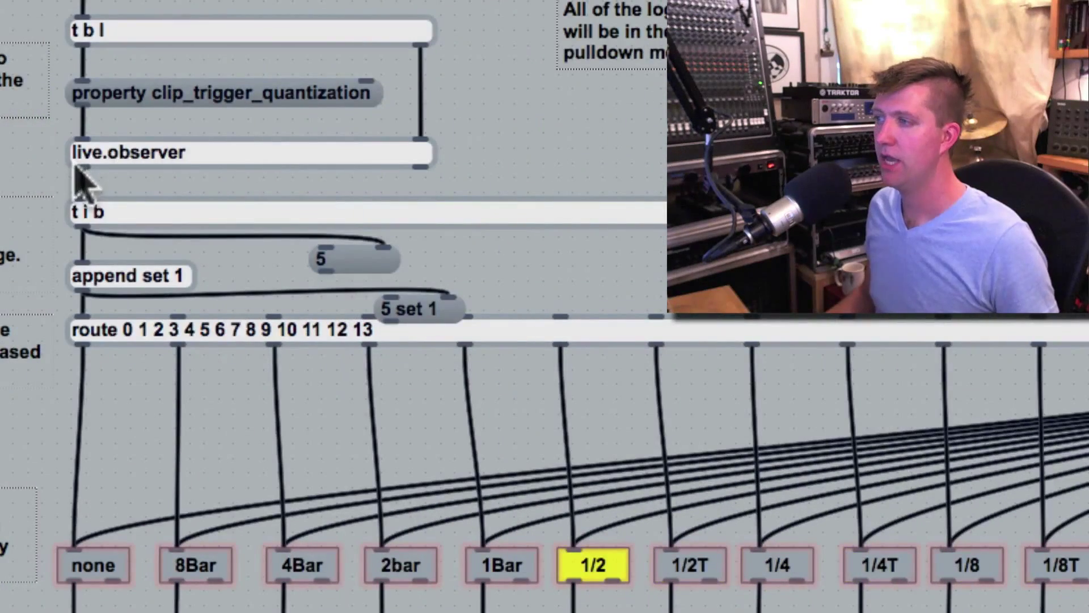
- Move the '5 set 1' message box up beneath the '5' box, then select 'append set 1' and route
{"action": "left_click", "coordinate": [82, 169]}
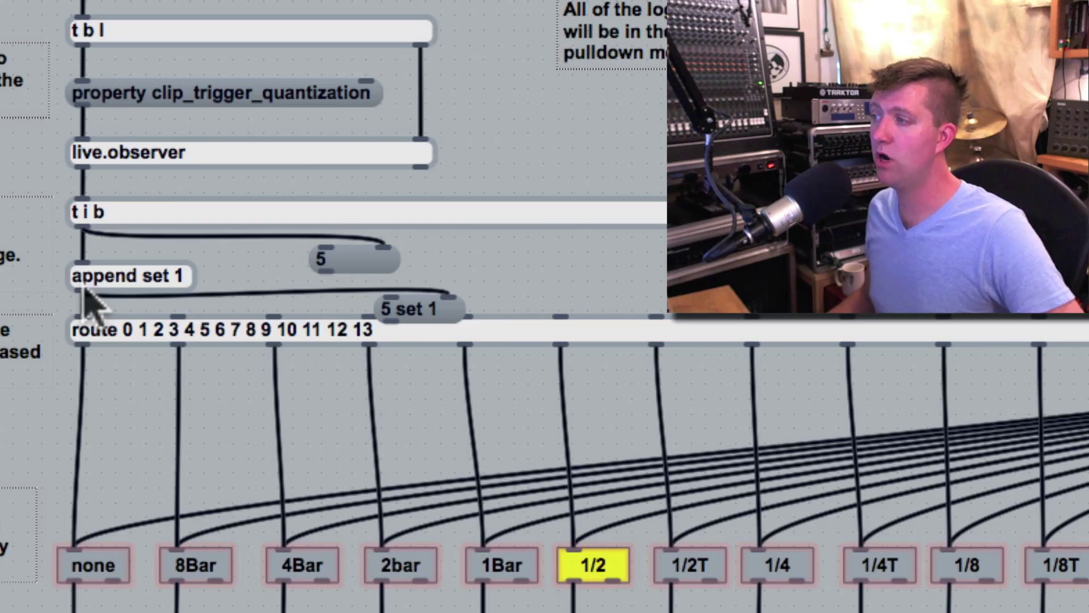
{"action": "left_click_drag", "start_coordinate": [387, 314], "coordinate": [312, 305]}
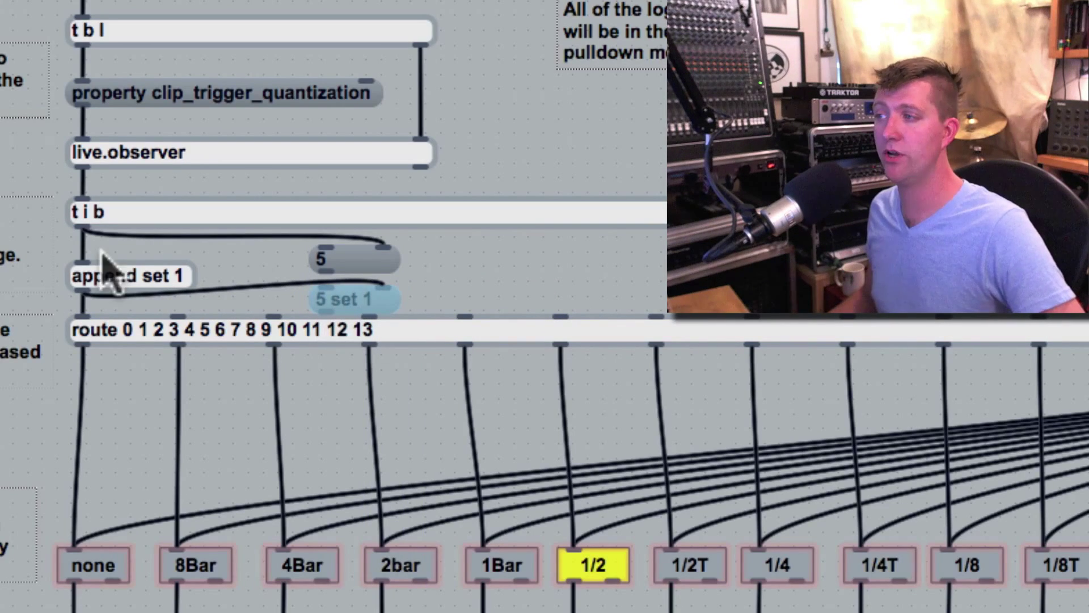
{"action": "left_click", "coordinate": [112, 285]}
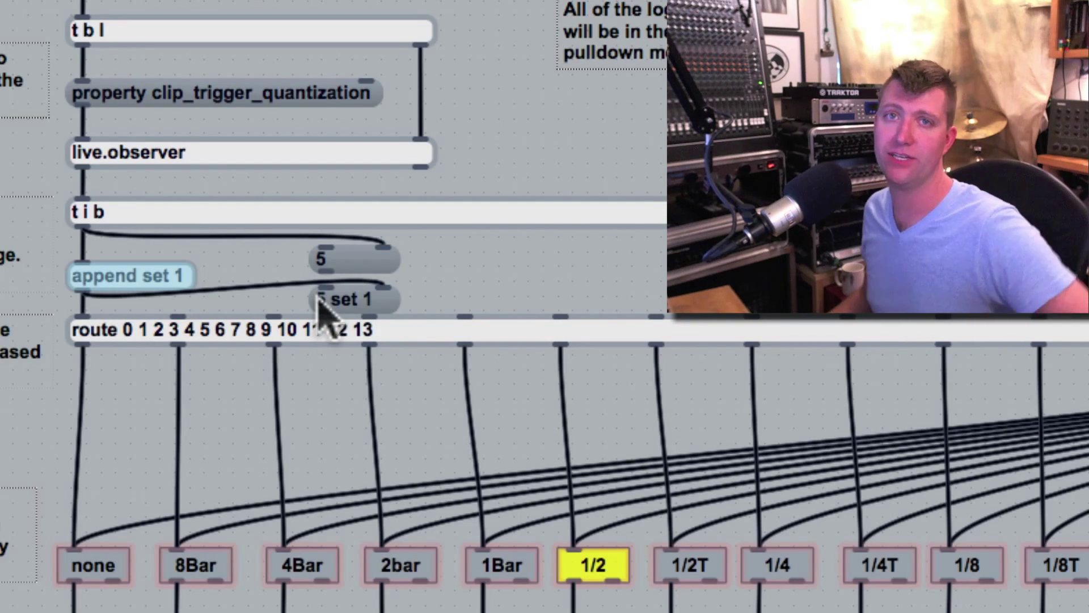
{"action": "left_click", "coordinate": [302, 333]}
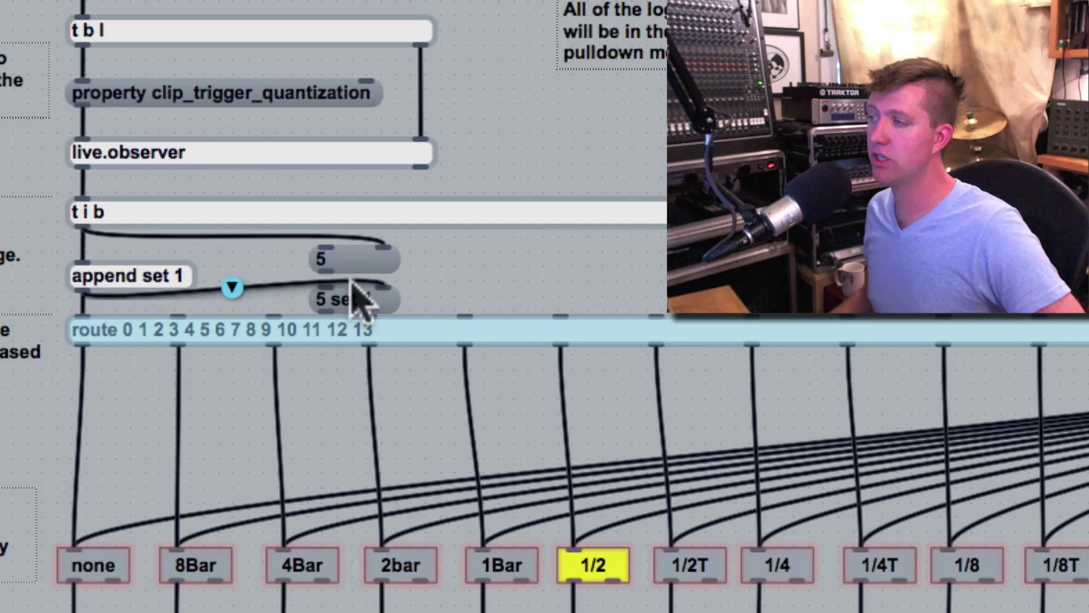